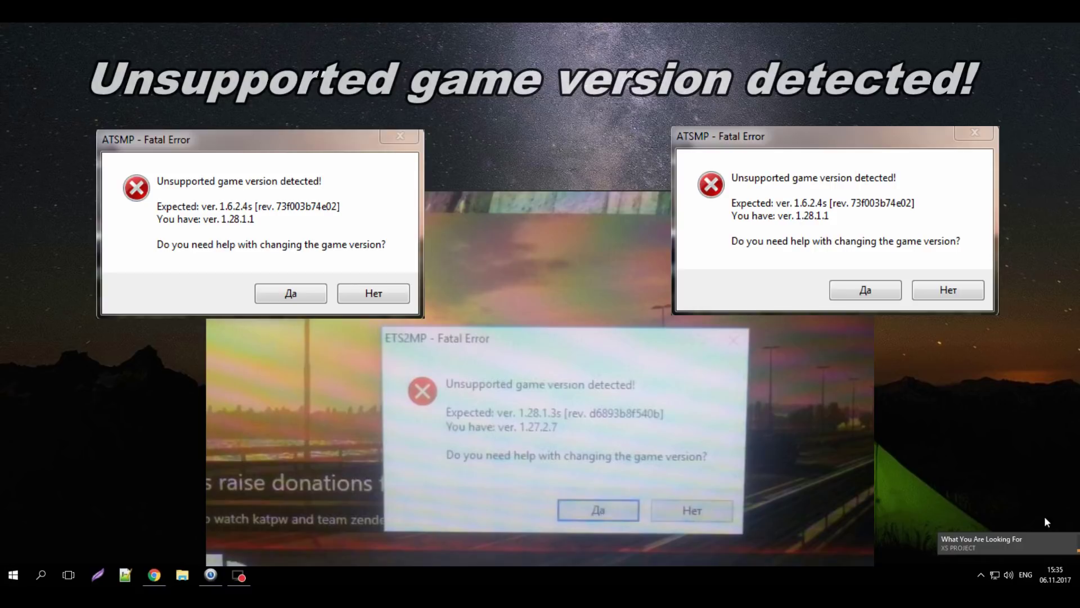
scroll(1076, 547, "down", 2)
scroll(1076, 547, "down", 1)
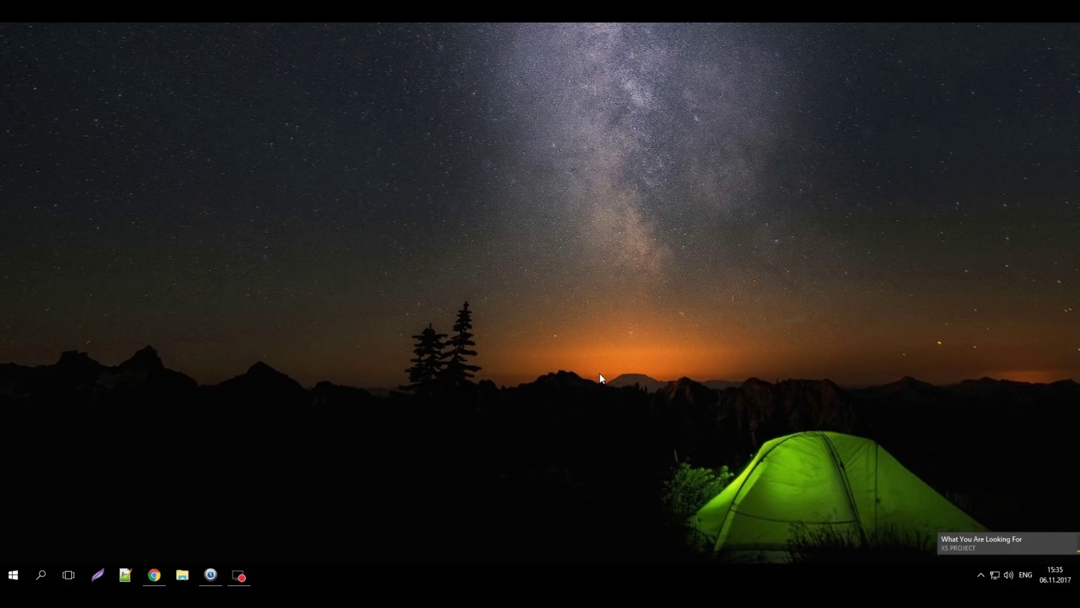
Open Steam from the system tray icons and select Euro Truck Simulator 2 in the game library
left_click(980, 574)
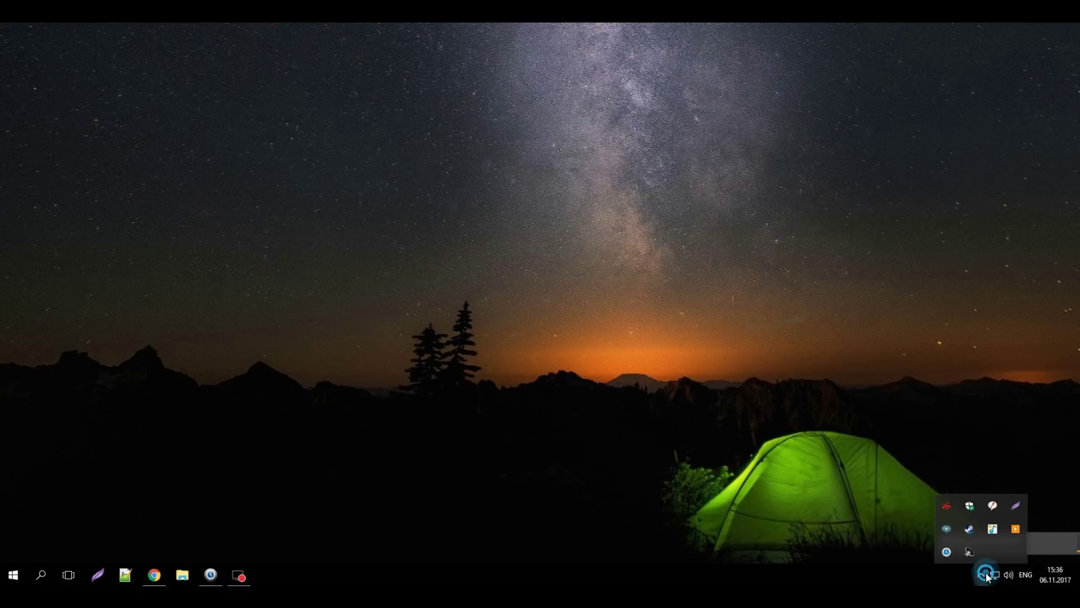
left_click(964, 532)
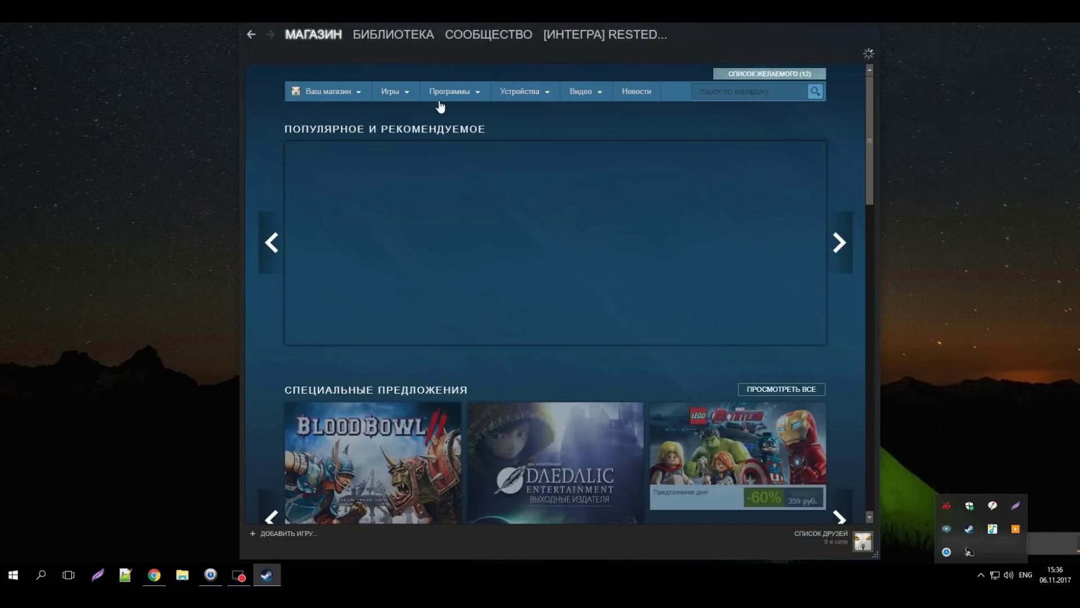
left_click(394, 36)
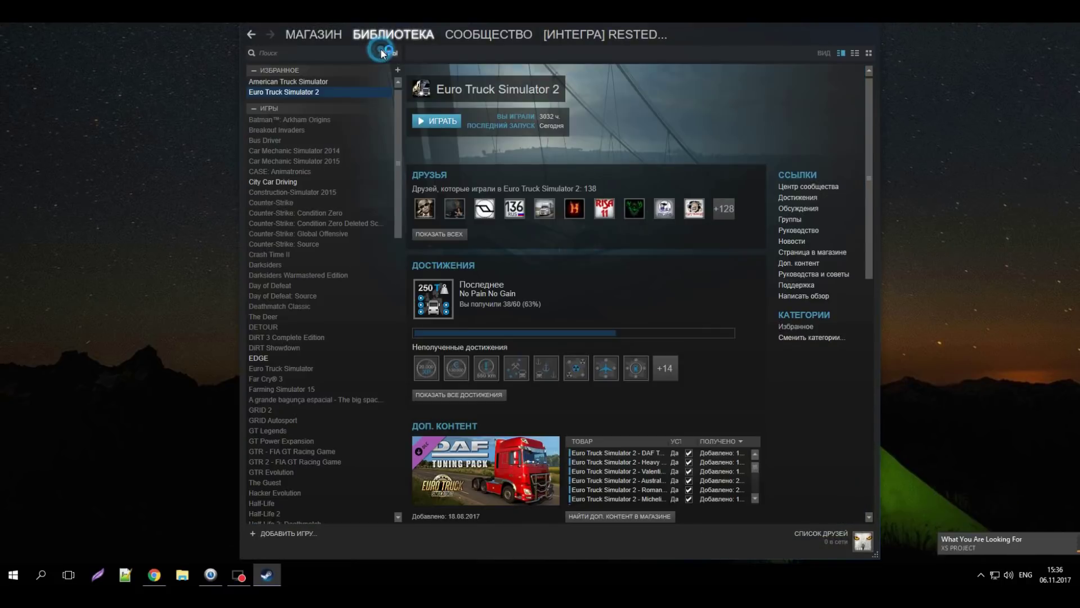
left_click(288, 81)
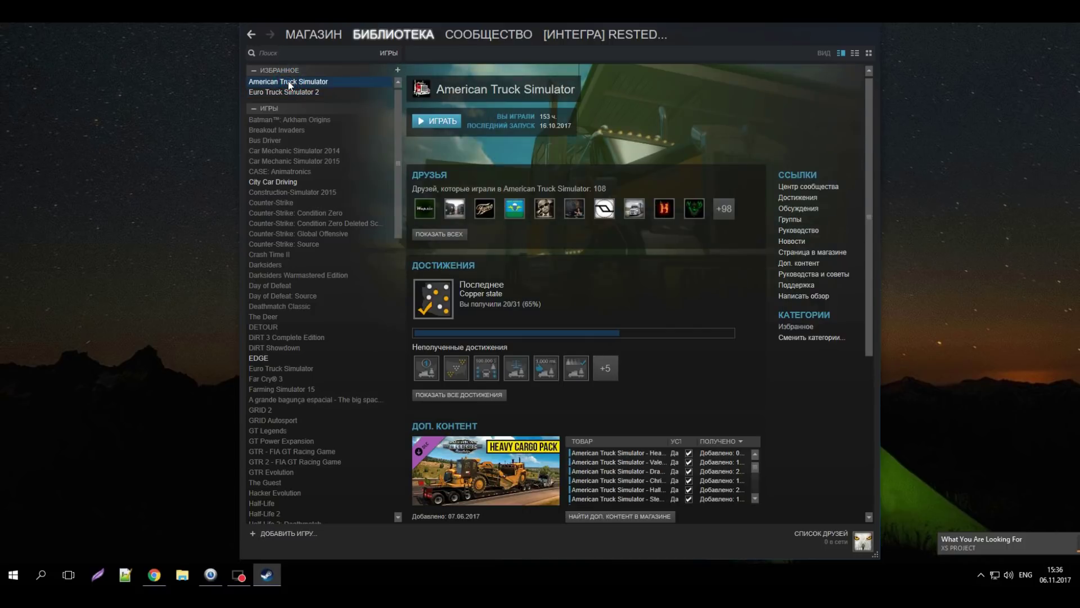
left_click(289, 91)
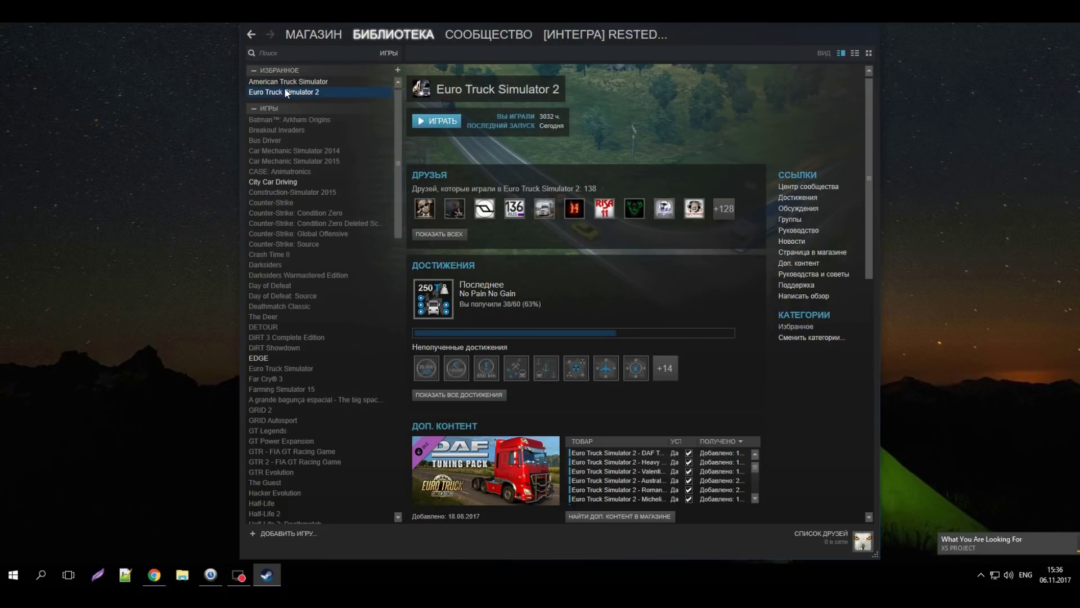
Browse the local files of Euro Truck Simulator 2 from the game's properties to open its installation folder
right_click(293, 94)
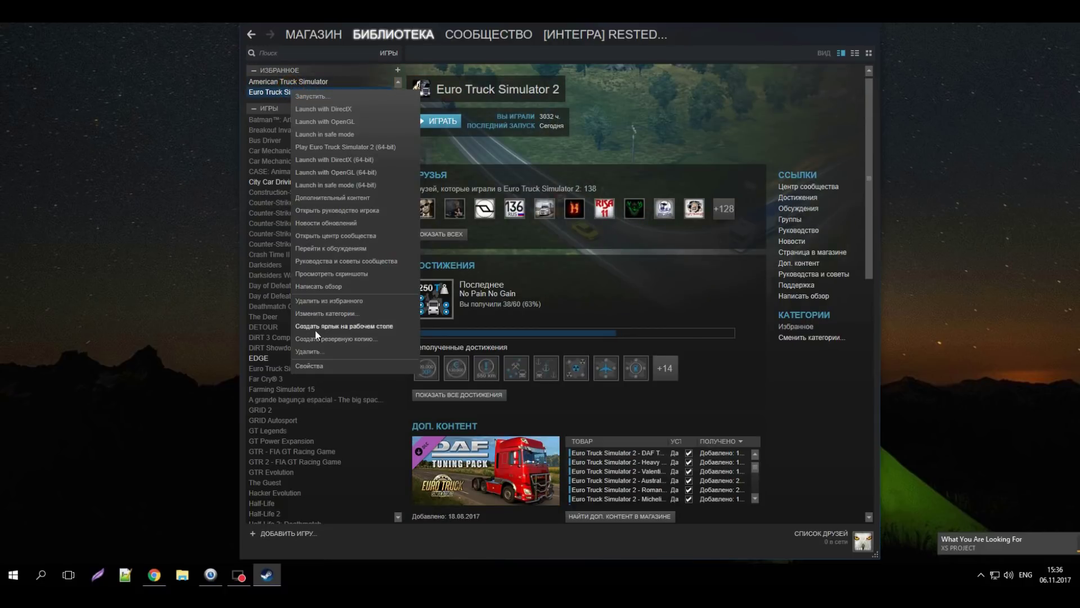
left_click(311, 360)
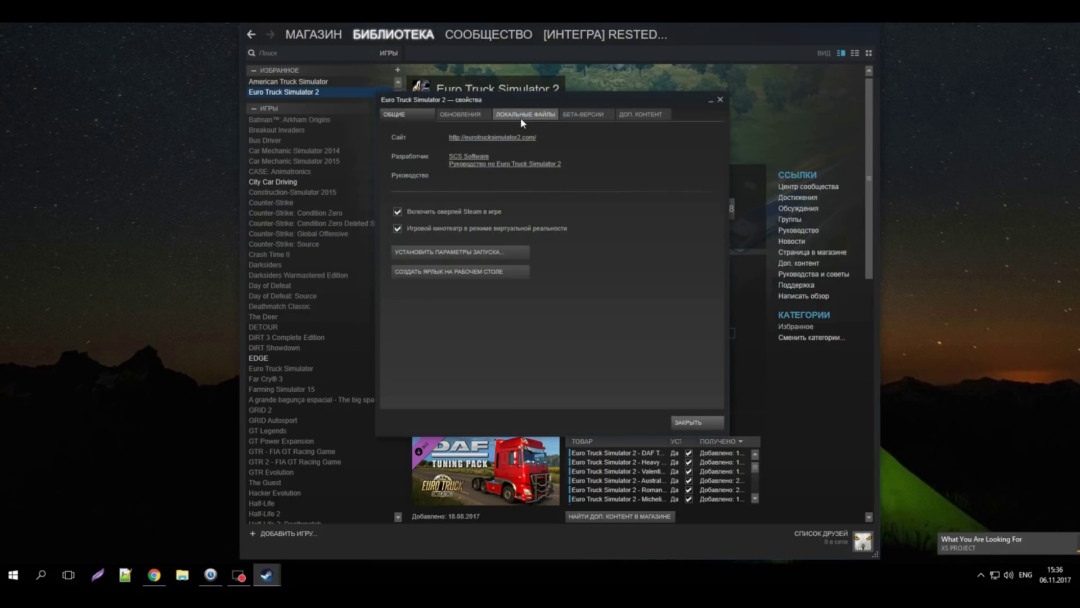
left_click(520, 118)
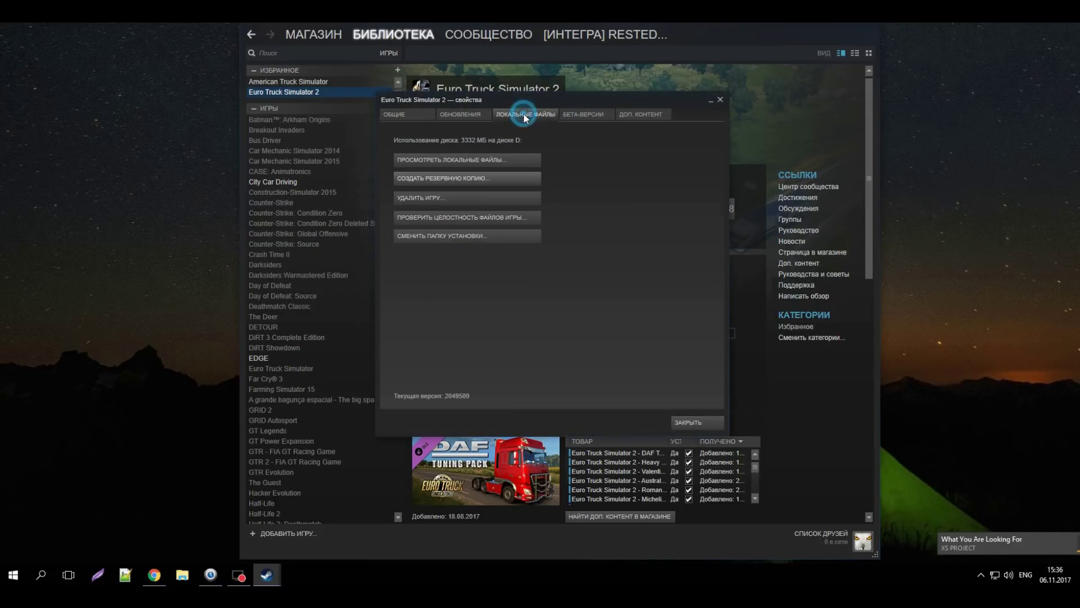
left_click(442, 161)
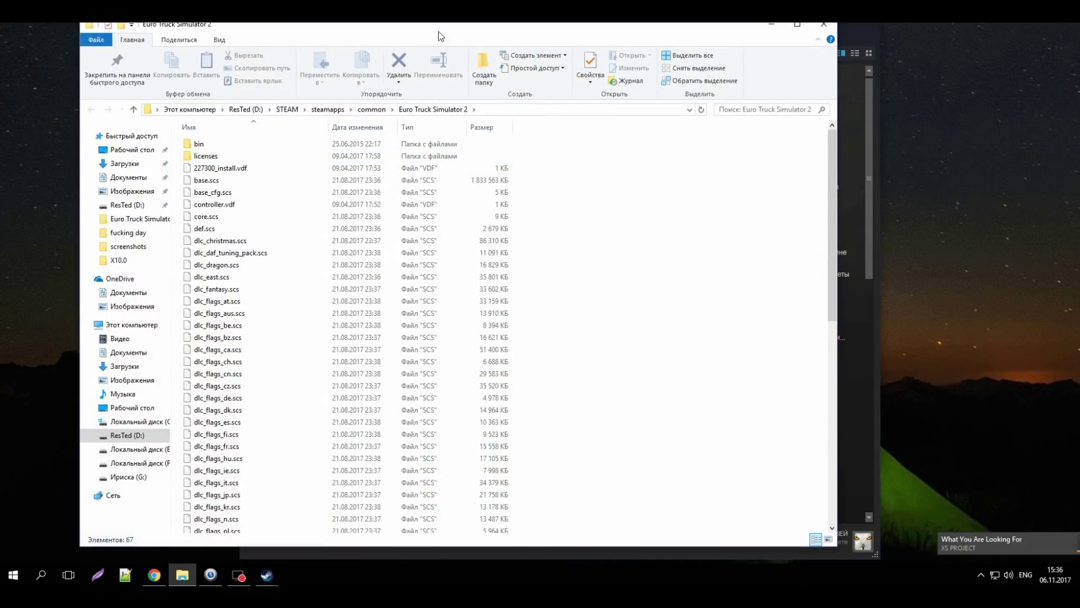
Copy the full path of the Euro Truck Simulator 2 folder, then close the game's properties and Steam
left_click_drag(439, 36, 488, 18)
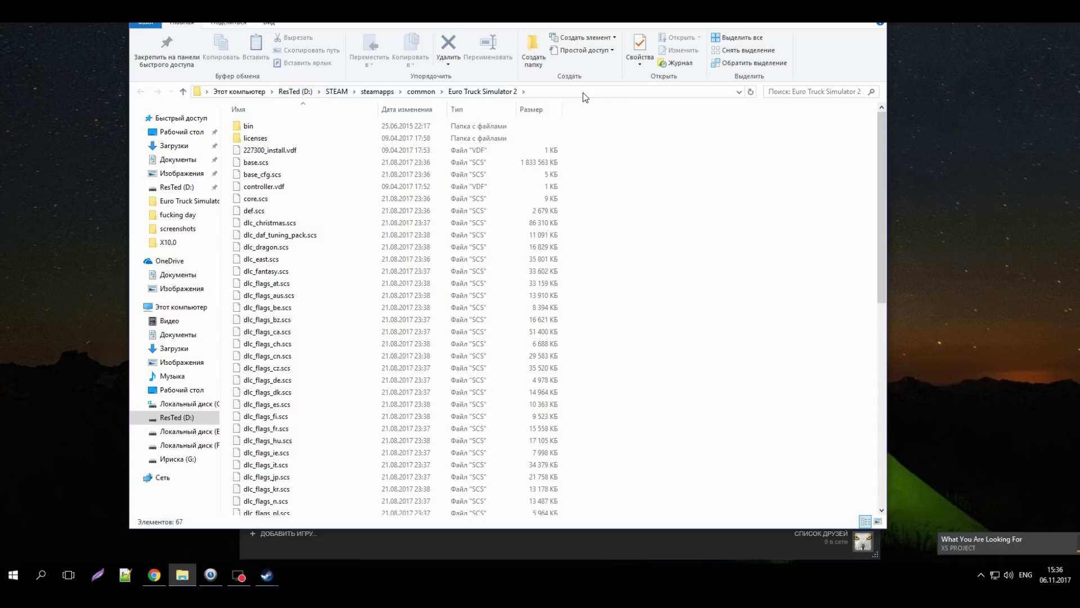
left_click(605, 90)
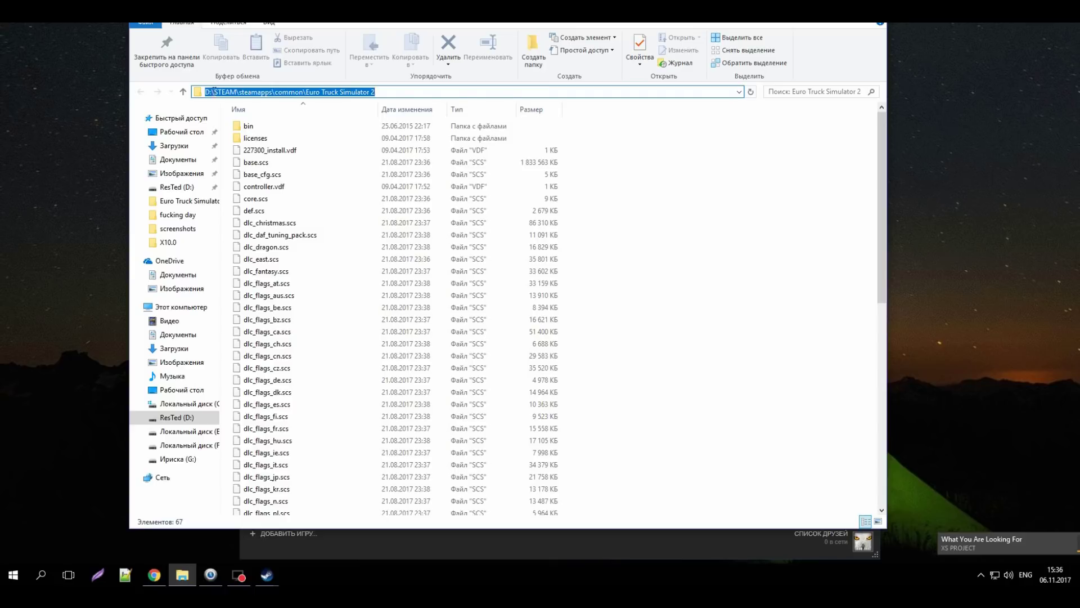
right_click(328, 95)
left_click(360, 128)
key("alt+Tab")
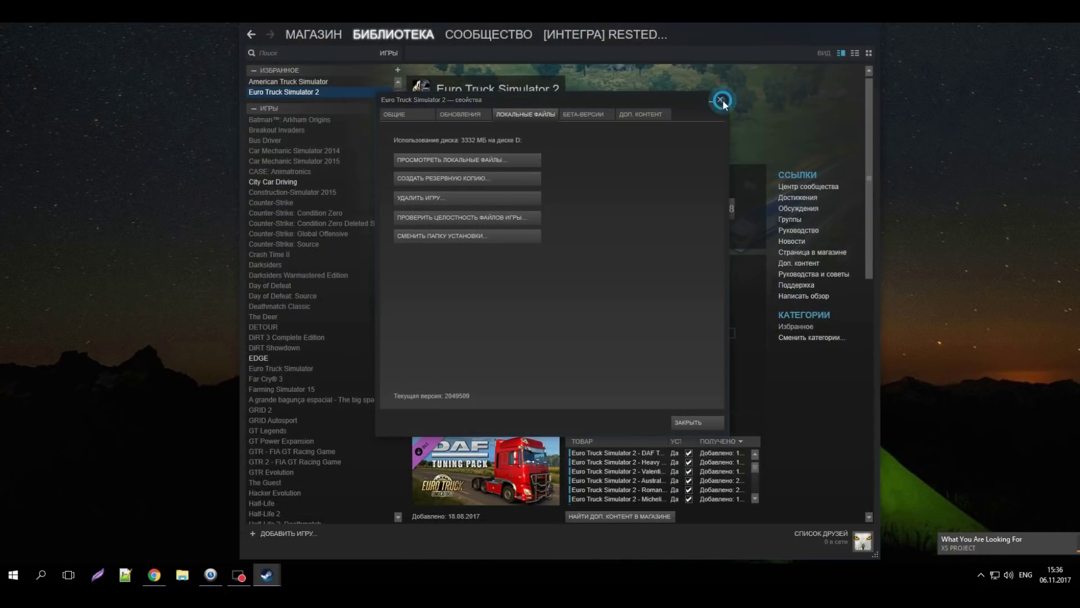
left_click(721, 100)
key("alt+F4")
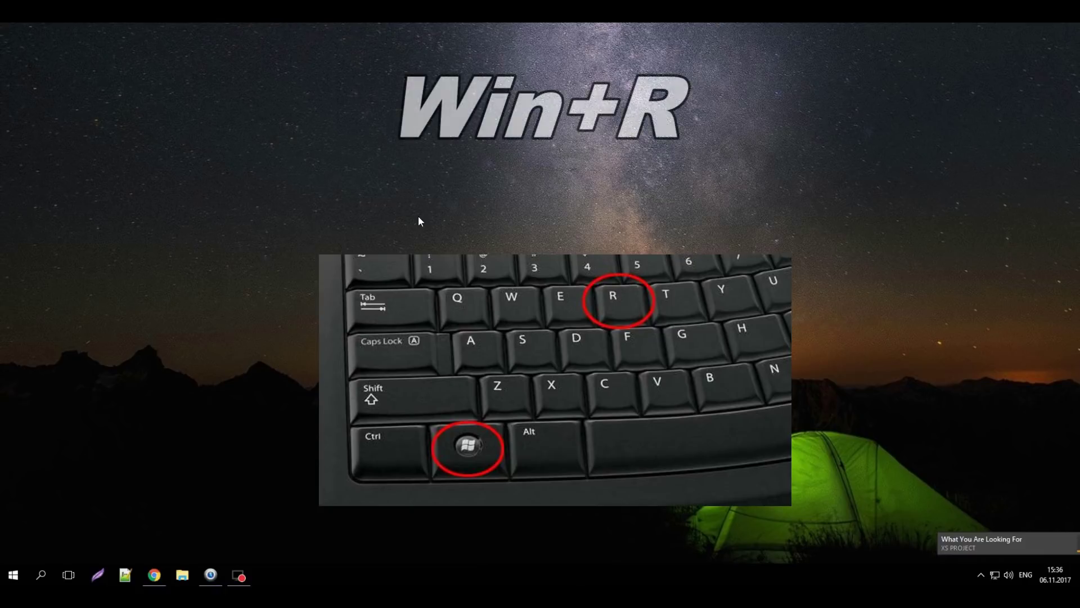
Launch the Registry Editor by running the regedit command
key("super+r")
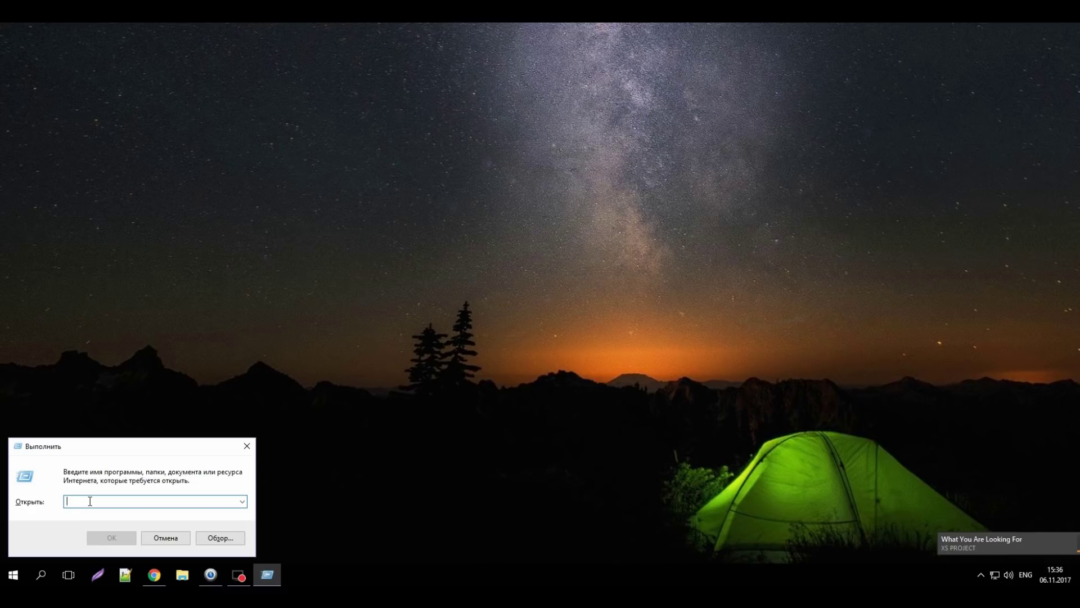
type("re")
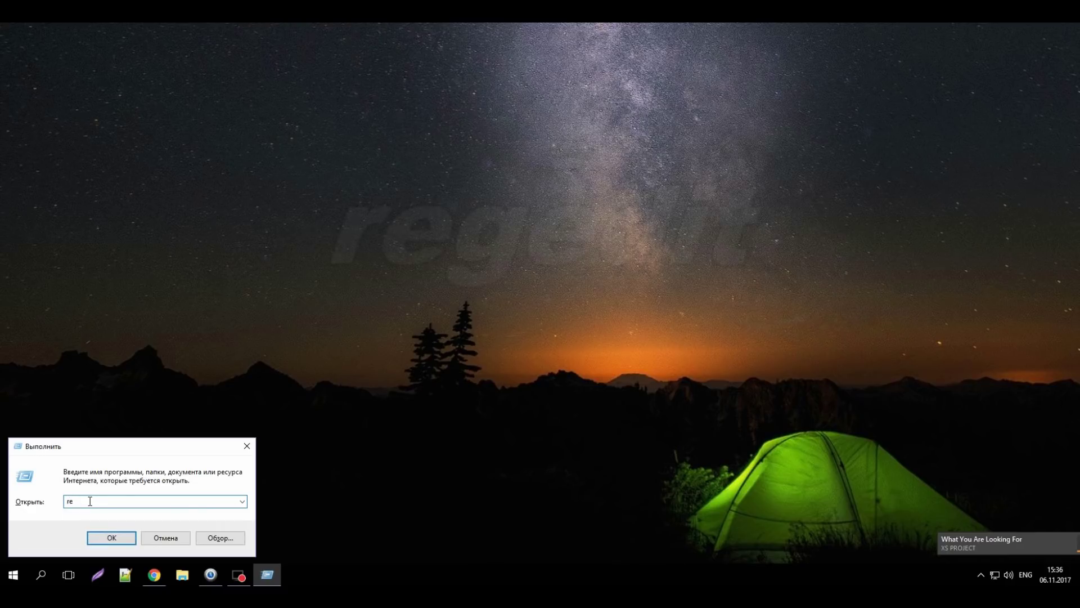
type("gedit")
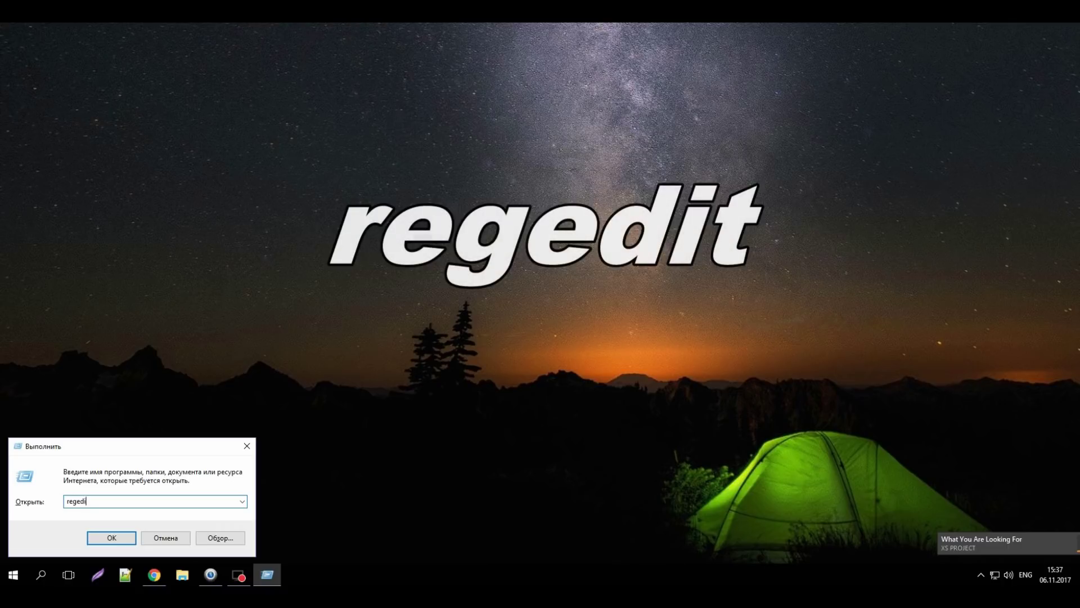
double_click(90, 500)
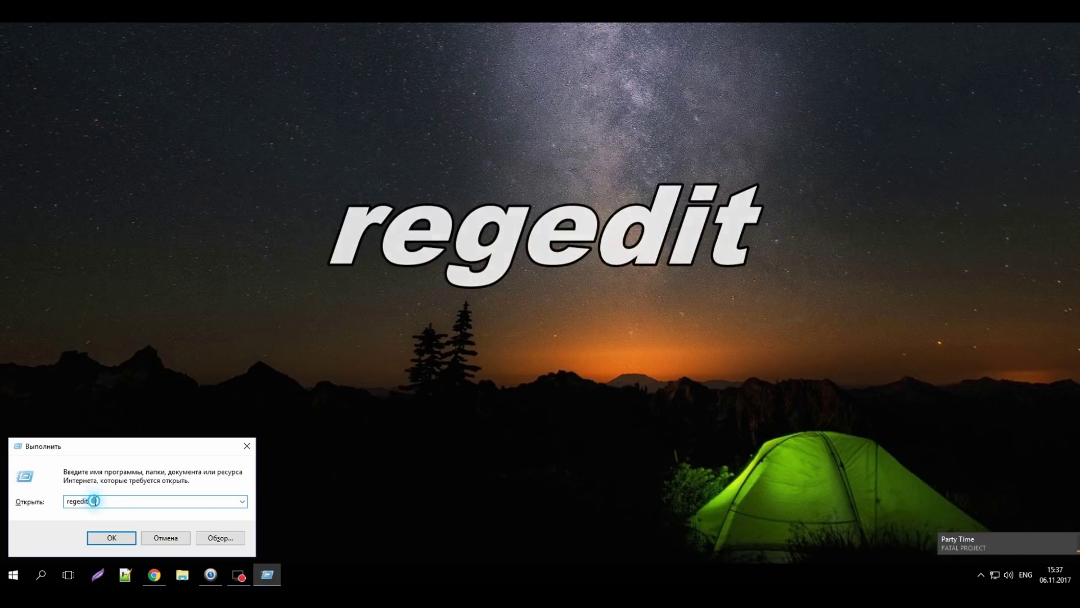
left_click(94, 502)
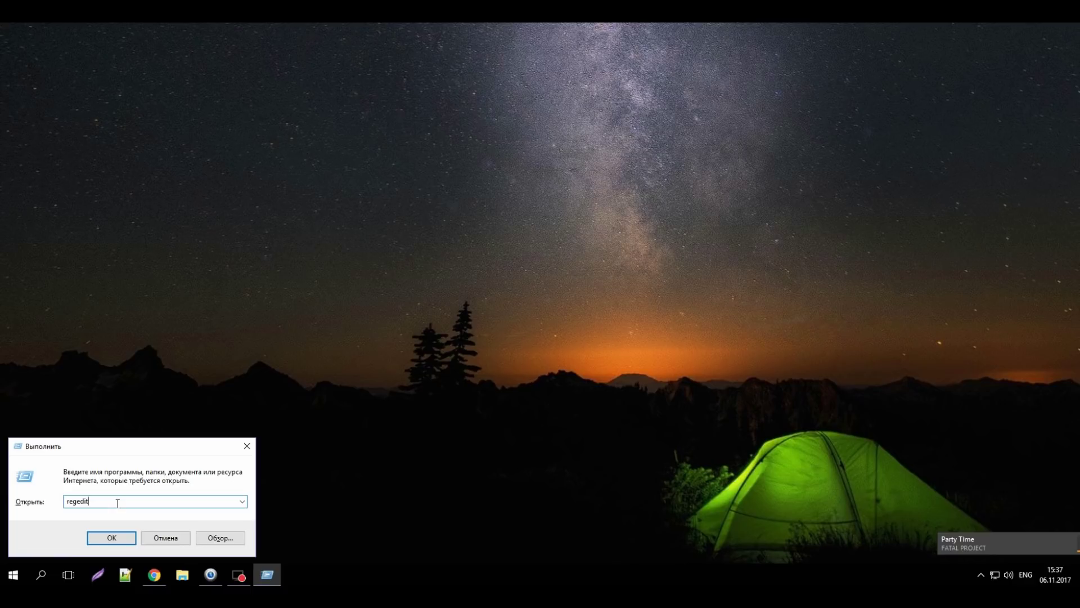
left_click(108, 538)
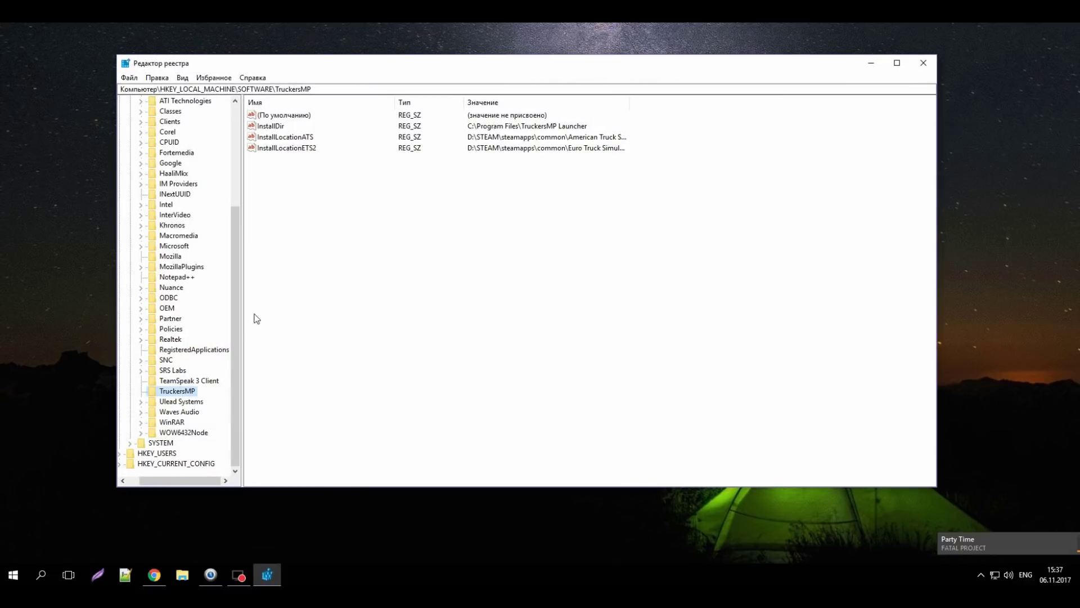
Collapse the registry tree to its root keys and look through them
scroll(239, 243, "up", 5)
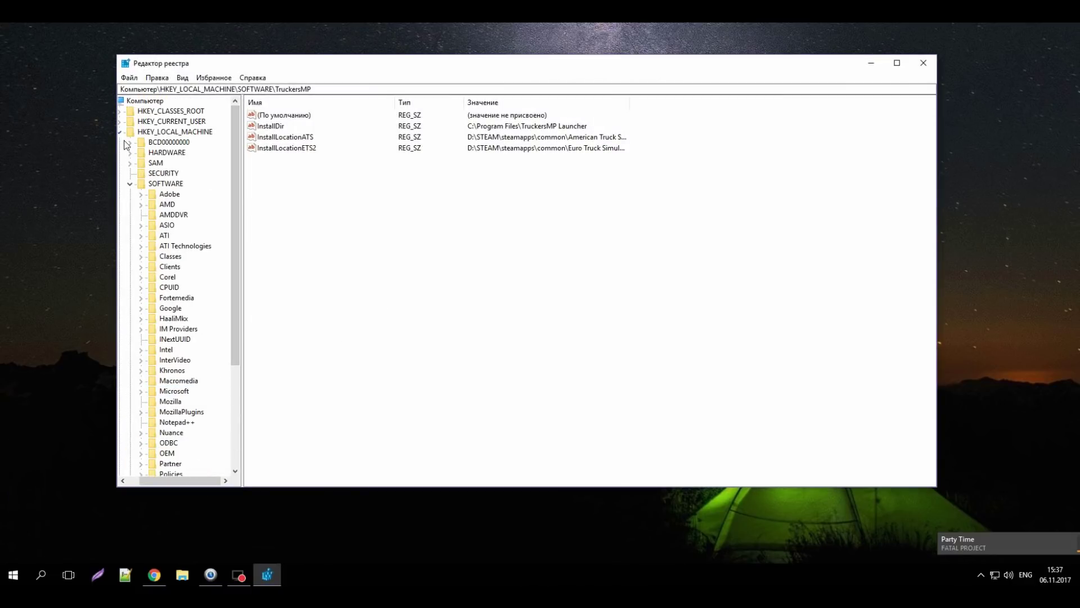
left_click(130, 184)
left_click(135, 133)
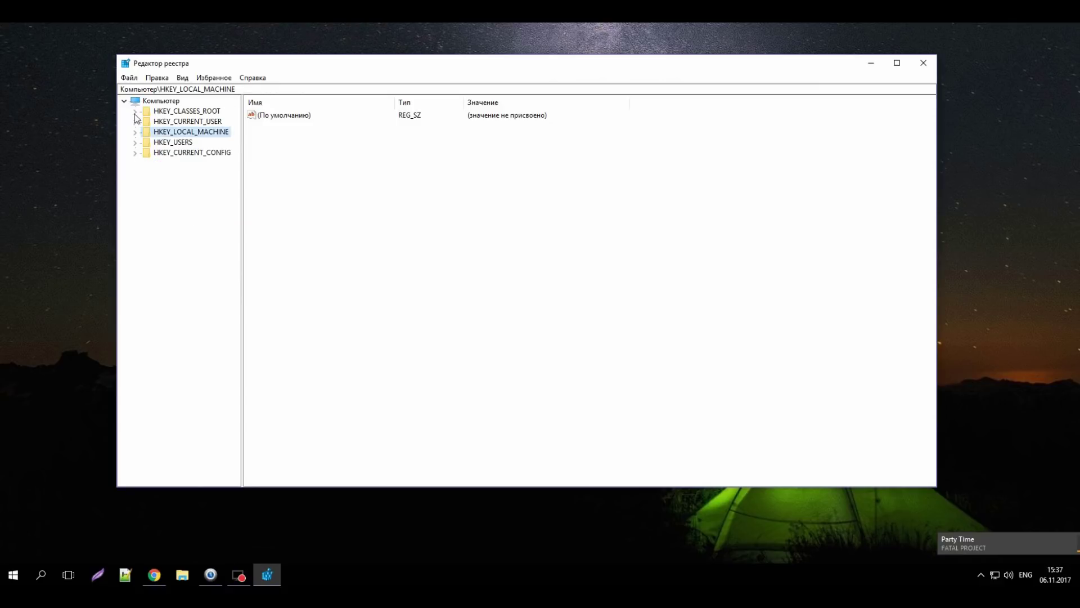
left_click(173, 112)
left_click(170, 132)
left_click(170, 143)
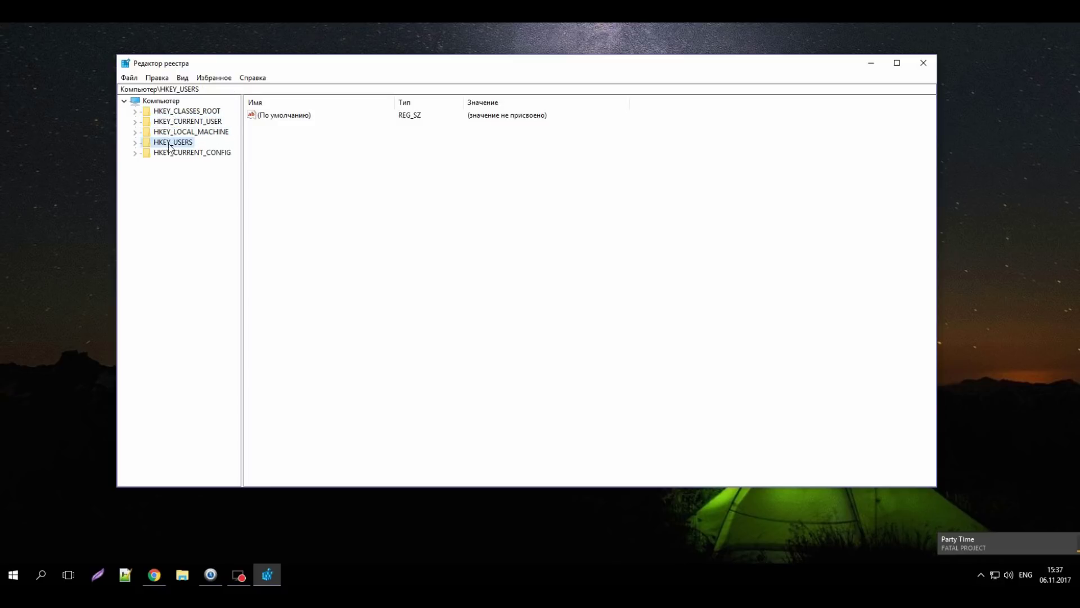
left_click(169, 154)
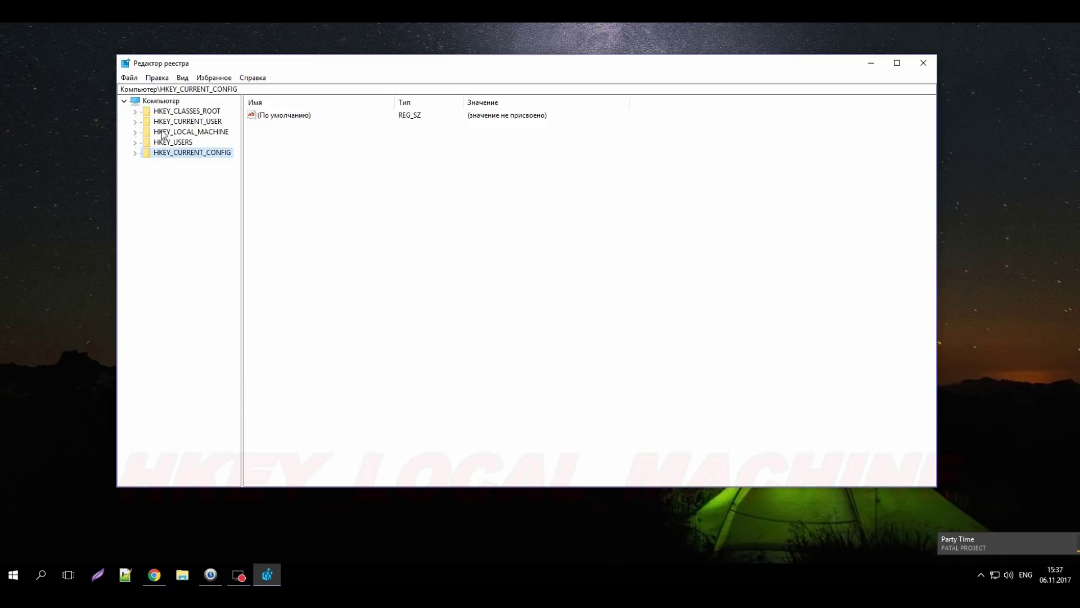
Open the TruckersMP key under HKEY_LOCAL_MACHINE\SOFTWARE
left_click(169, 133)
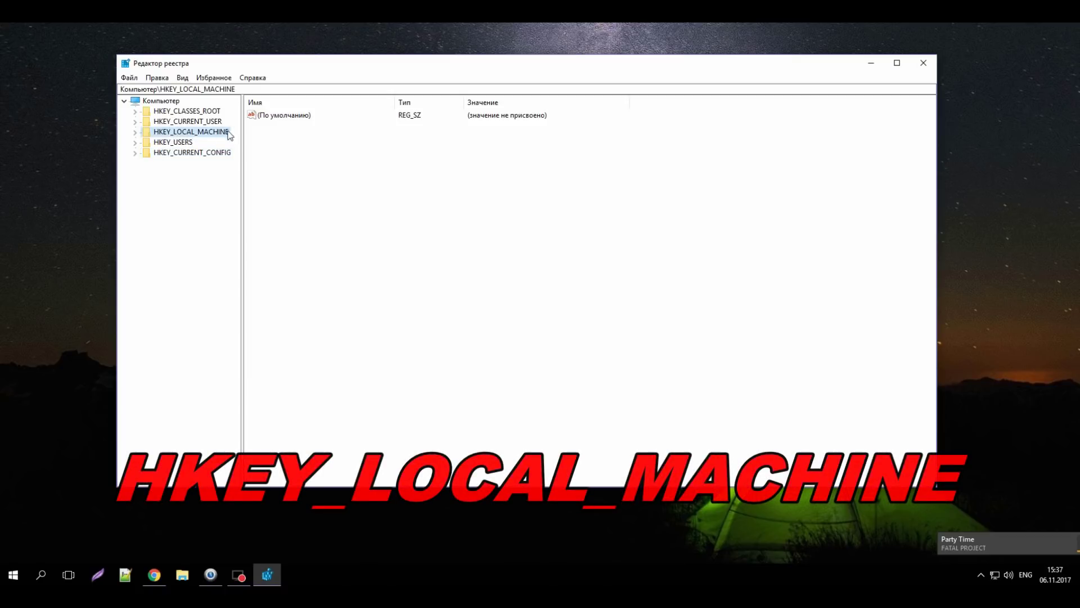
left_click(136, 133)
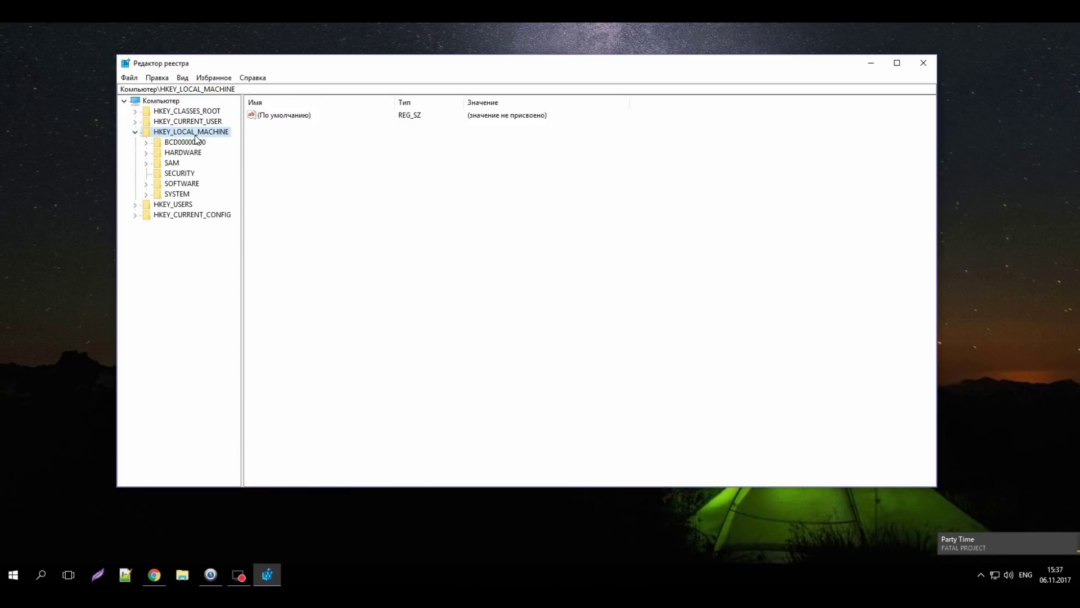
left_click(146, 184)
scroll(236, 179, "down", 1)
scroll(236, 178, "down", 2)
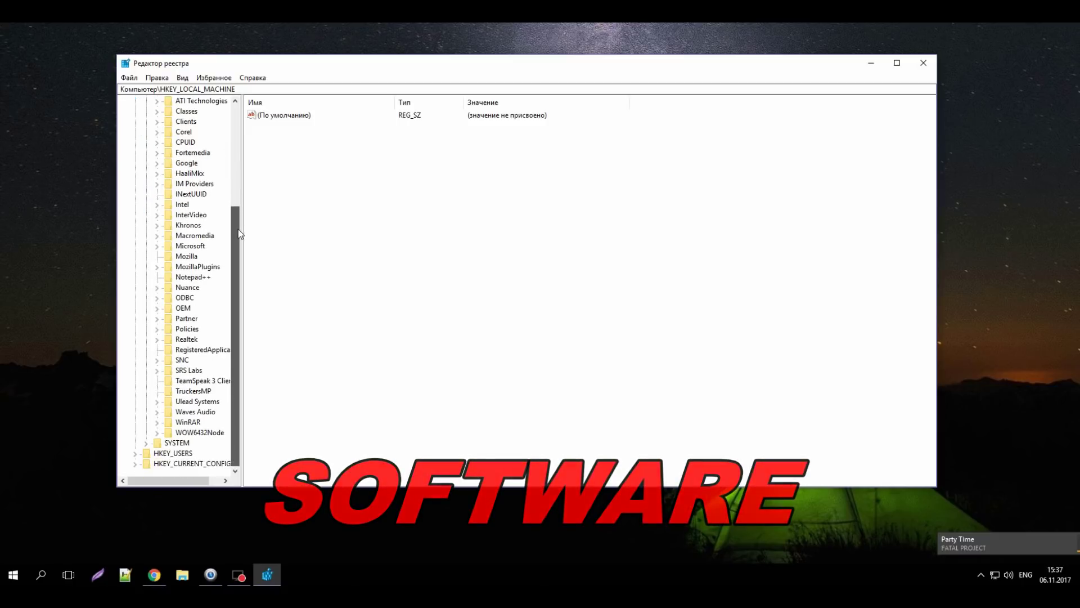
left_click(191, 392)
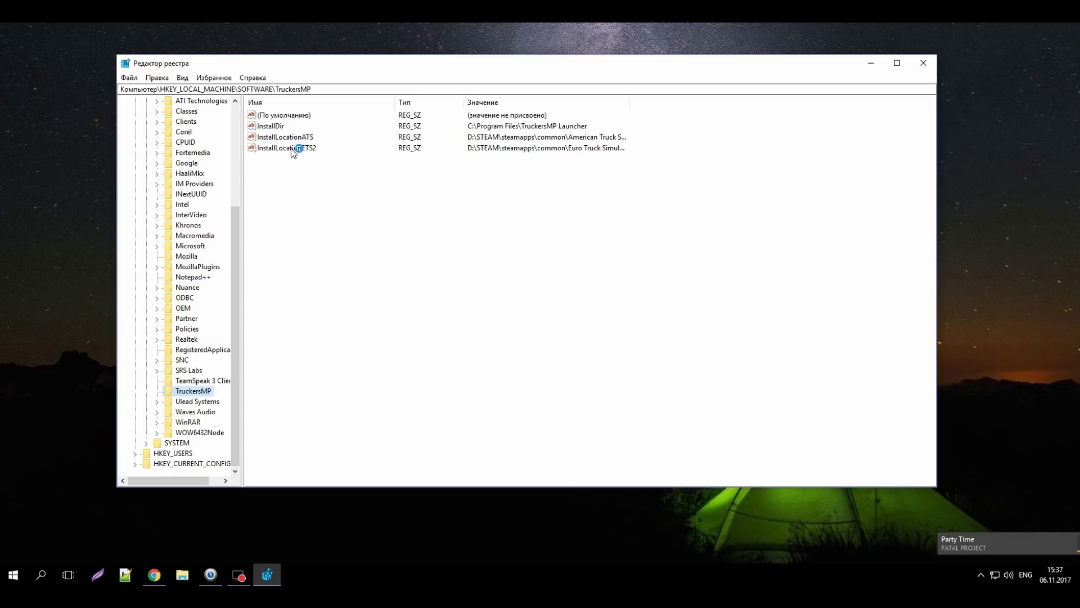
Replace the InstallLocationETS2 value with the copied path D:\STEAM\steamapps\common\Euro Truck Simulator 2 and close the Registry Editor
left_click(292, 141)
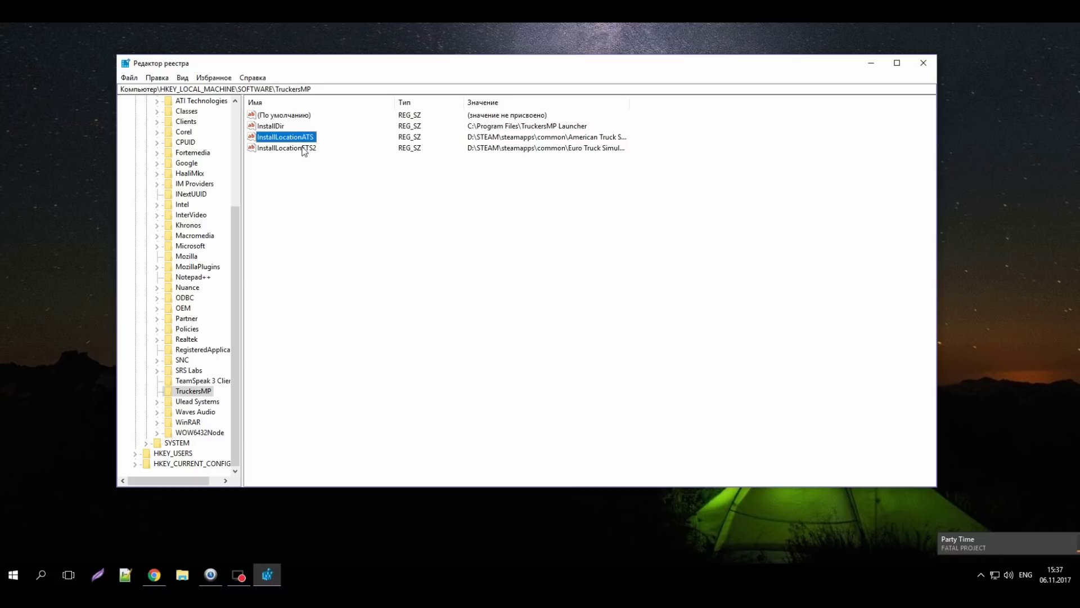
left_click(300, 149)
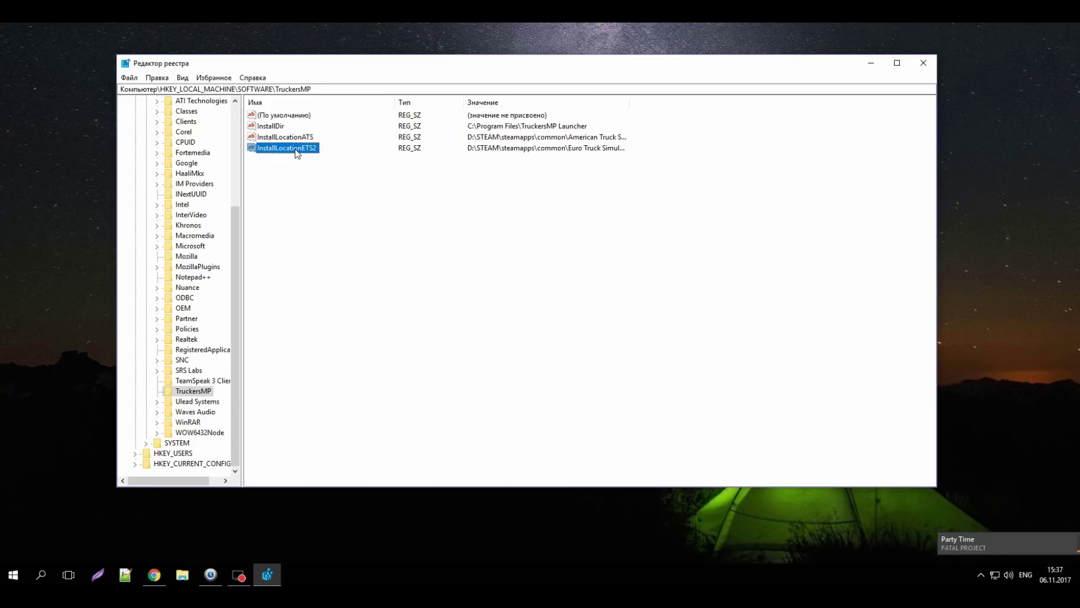
right_click(296, 150)
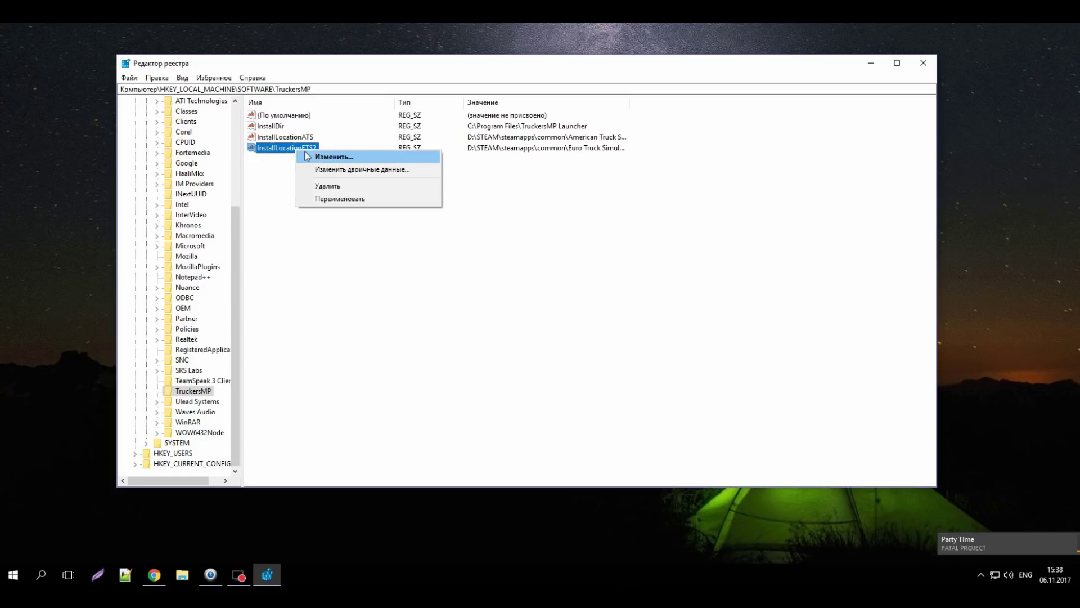
left_click(324, 157)
key("super+c")
left_click_drag(262, 129, 456, 191)
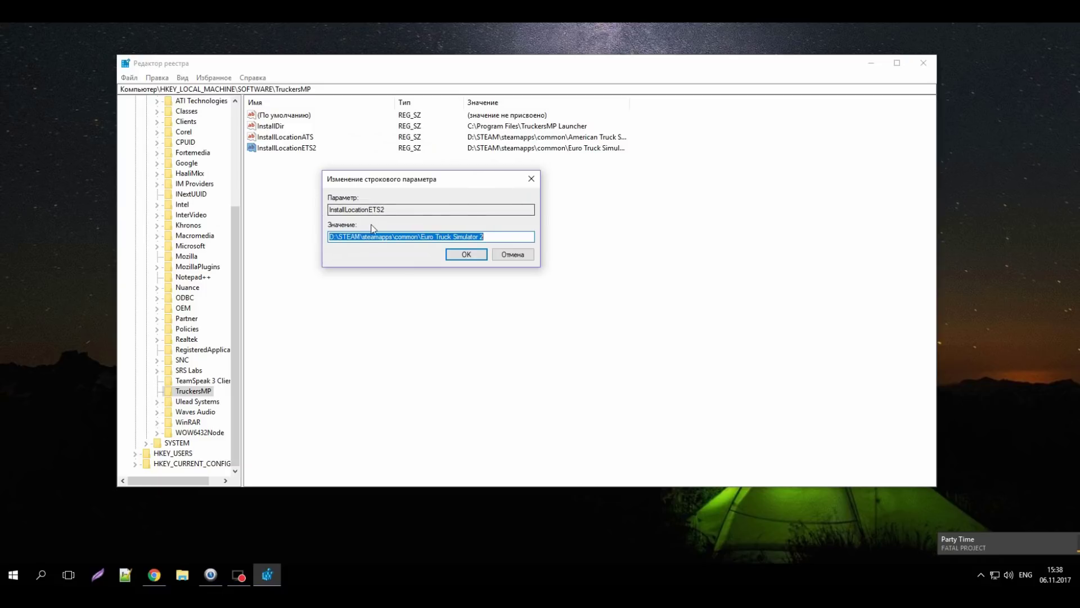
left_click(487, 237)
left_click_drag(488, 238, 330, 237)
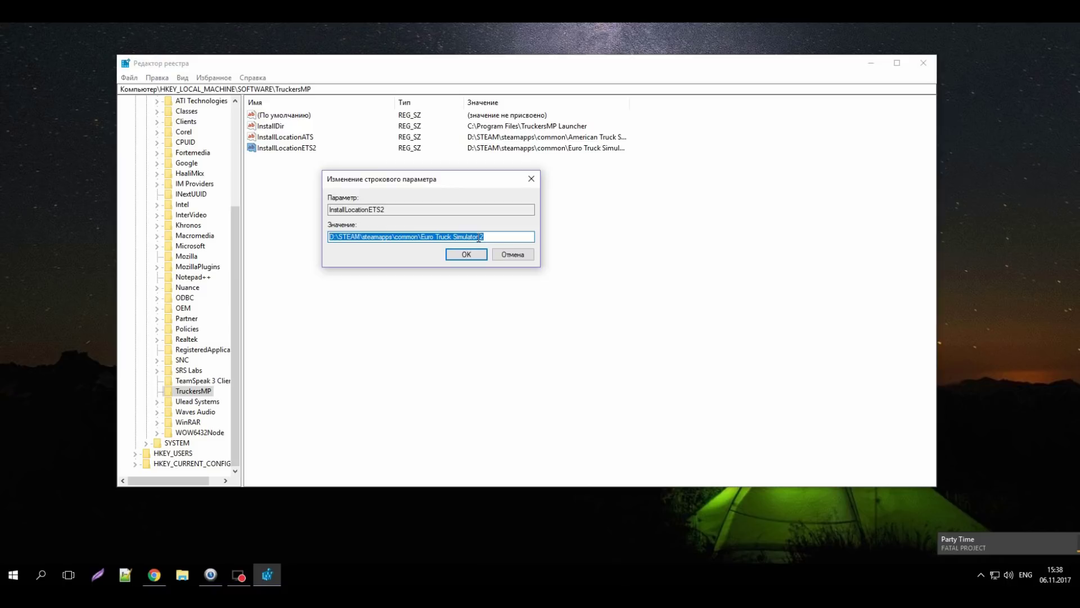
right_click(412, 236)
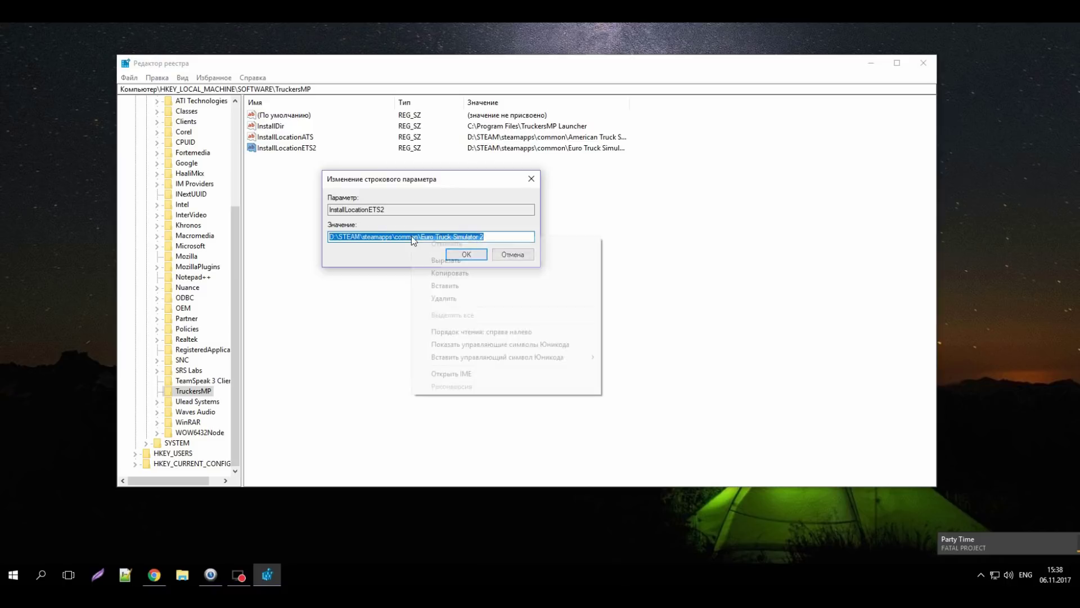
left_click(444, 285)
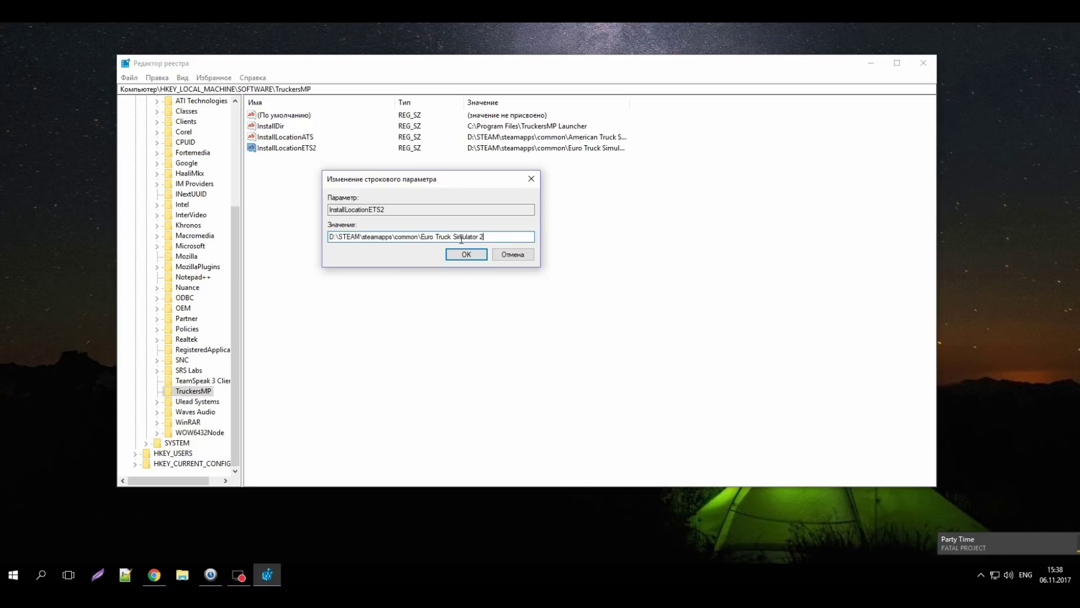
left_click(465, 254)
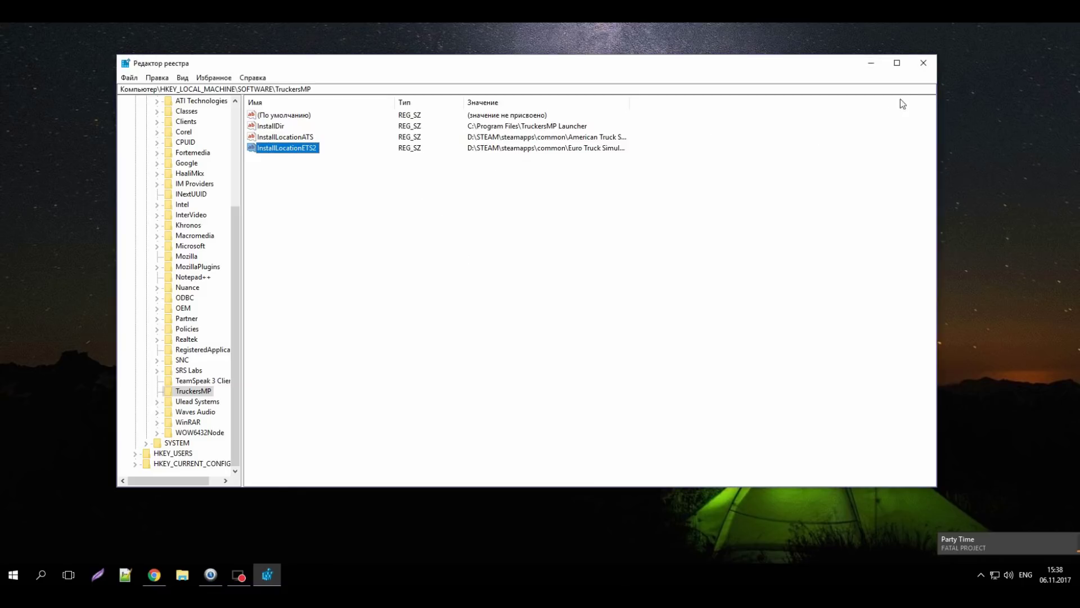
left_click(923, 63)
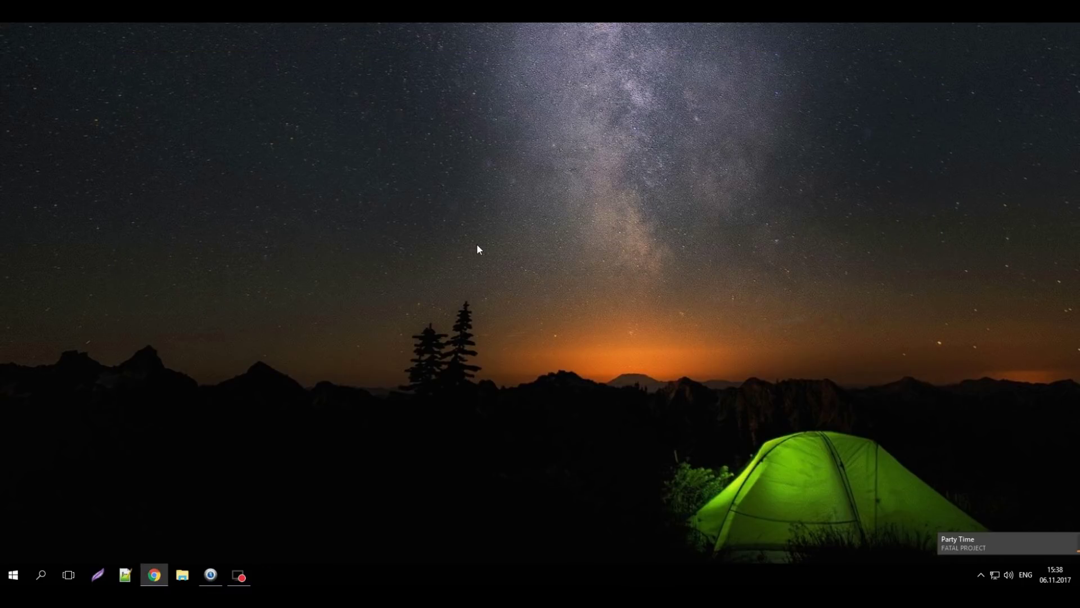